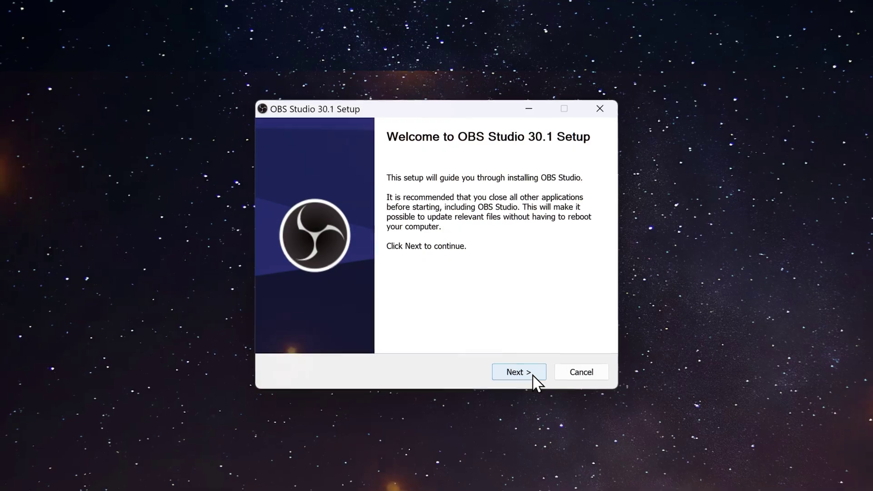
Run the OBS Studio 30.1 setup past Welcome and License and install to the default folder.
{"action": "left_click", "coordinate": [534, 380]}
{"action": "left_click", "coordinate": [549, 400]}
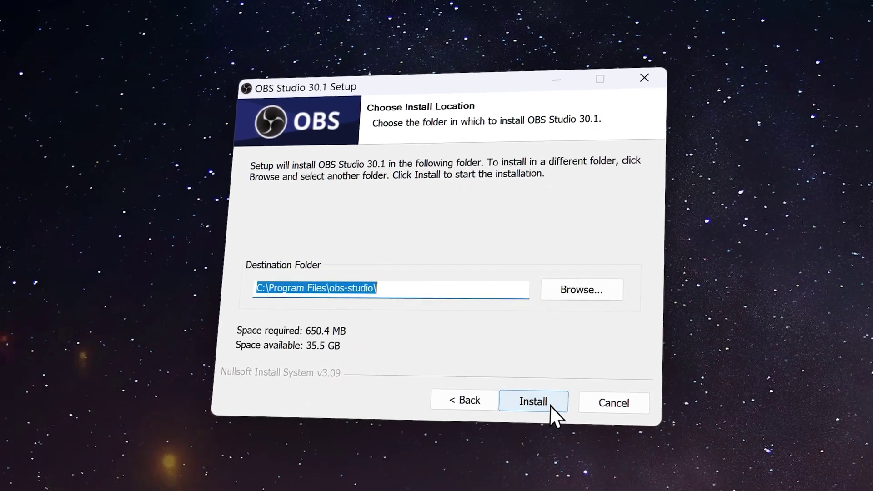
{"action": "left_click", "coordinate": [550, 405]}
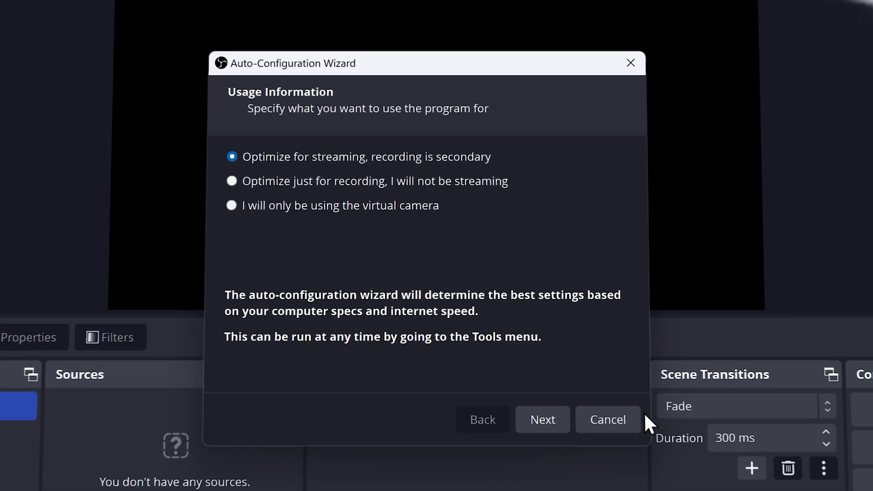
Skip the Auto-Configuration Wizard and go to the Output page of Settings.
{"action": "left_click", "coordinate": [637, 420]}
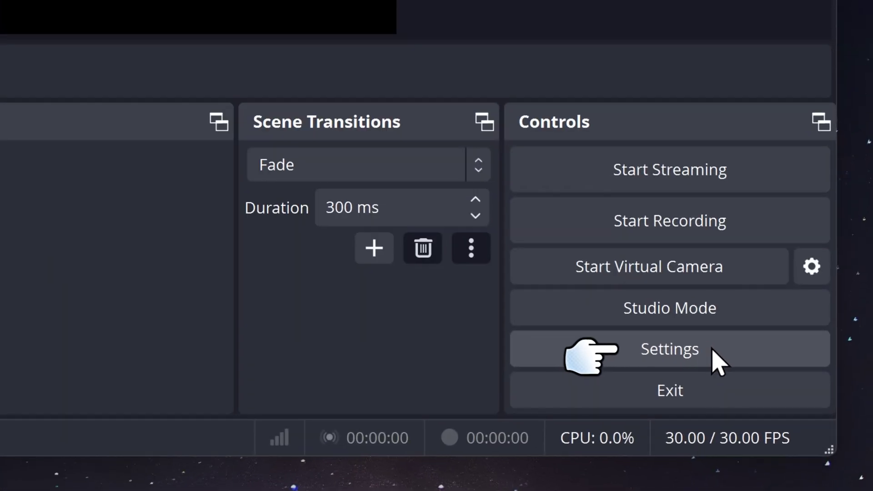
{"action": "left_click", "coordinate": [863, 475]}
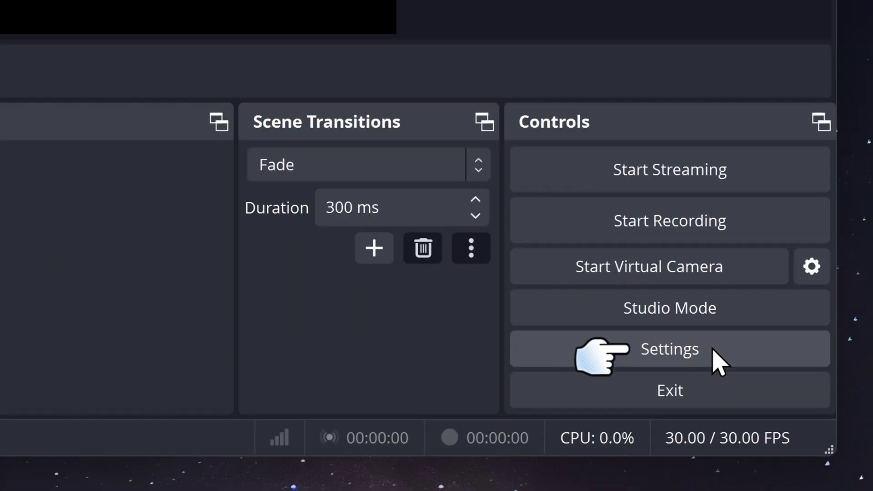
{"action": "left_click", "coordinate": [719, 361]}
{"action": "left_click", "coordinate": [182, 182]}
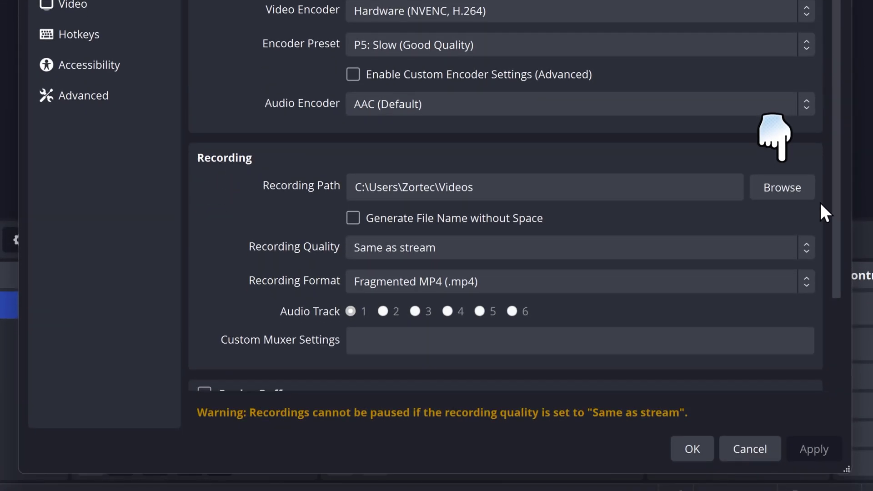
Set recording quality to High Quality, Medium File Size with the Hardware (NVENC, H.264) encoder.
{"action": "left_click", "coordinate": [807, 243]}
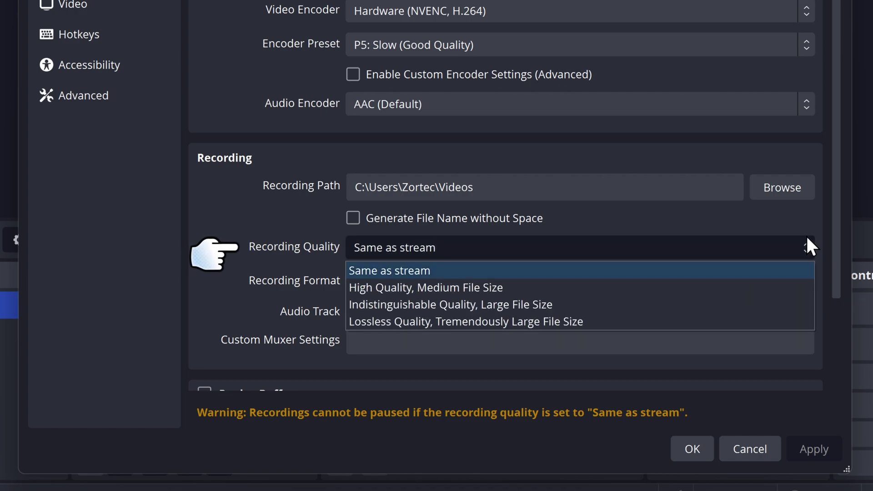
{"action": "left_click", "coordinate": [754, 287]}
{"action": "scroll", "coordinate": [833, 269], "scroll_direction": "down", "scroll_amount": 3}
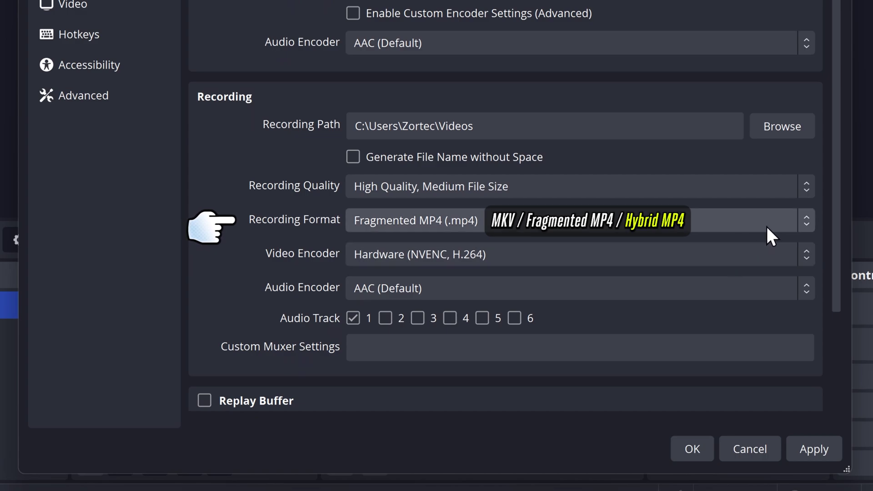
{"action": "left_click", "coordinate": [776, 254]}
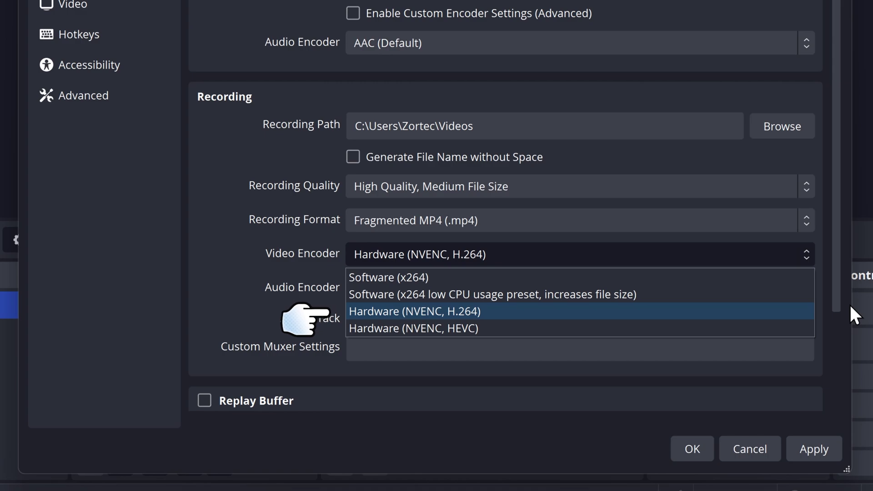
{"action": "left_click", "coordinate": [804, 311]}
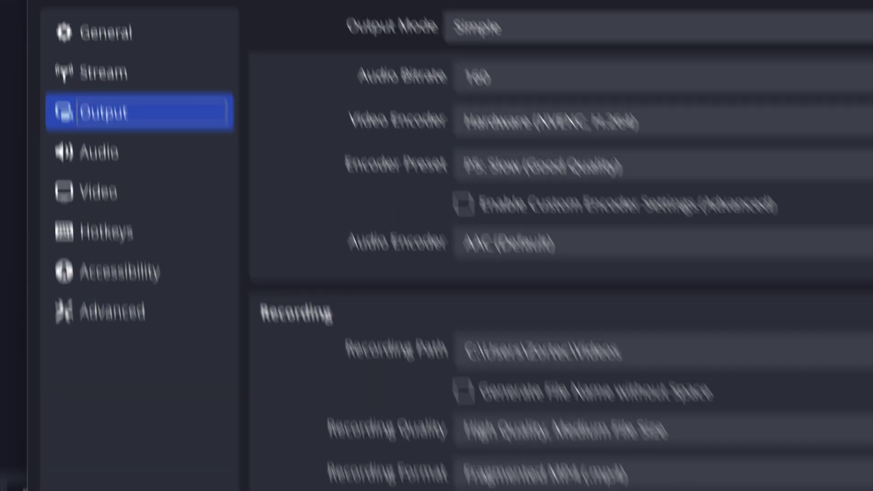
In Video settings, set Output (Scaled) Resolution to 3840x2160 and Common FPS Values to 60.
{"action": "left_click", "coordinate": [211, 192]}
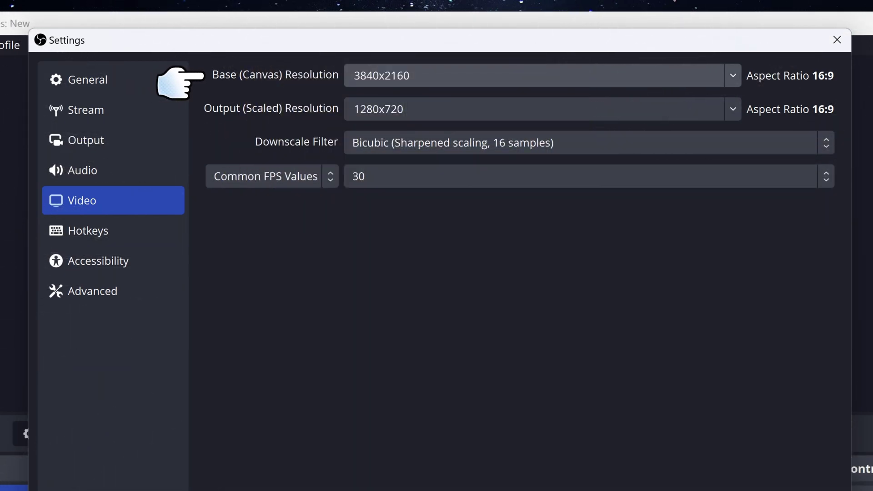
{"action": "left_click", "coordinate": [723, 109]}
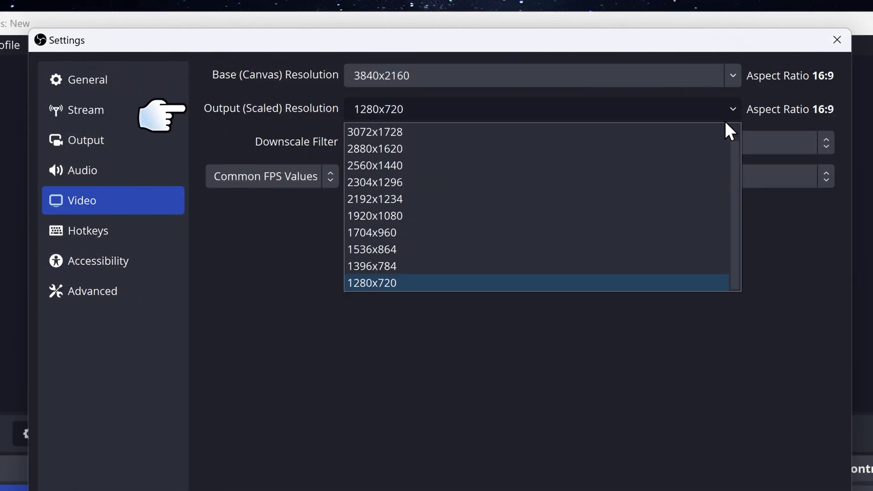
{"action": "left_click", "coordinate": [708, 129]}
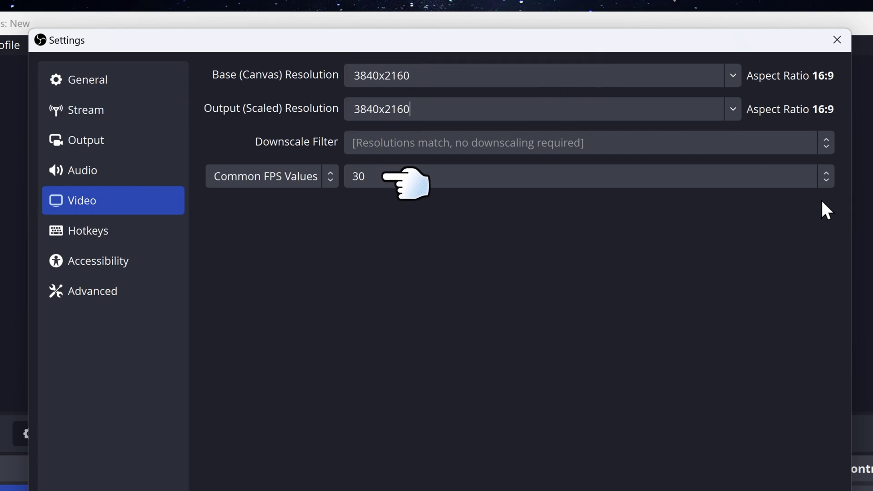
{"action": "left_click", "coordinate": [826, 182]}
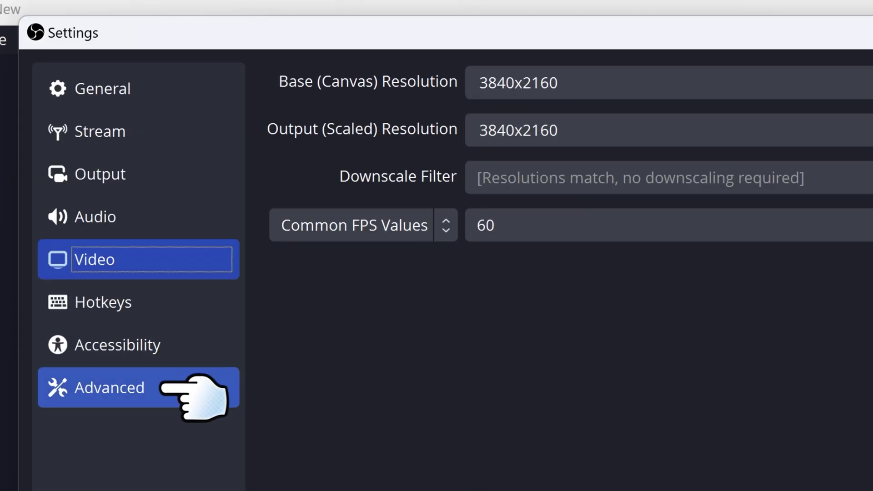
Tick 'Automatically remux to mp4' in the Recording section of Advanced settings.
{"action": "left_click", "coordinate": [150, 388]}
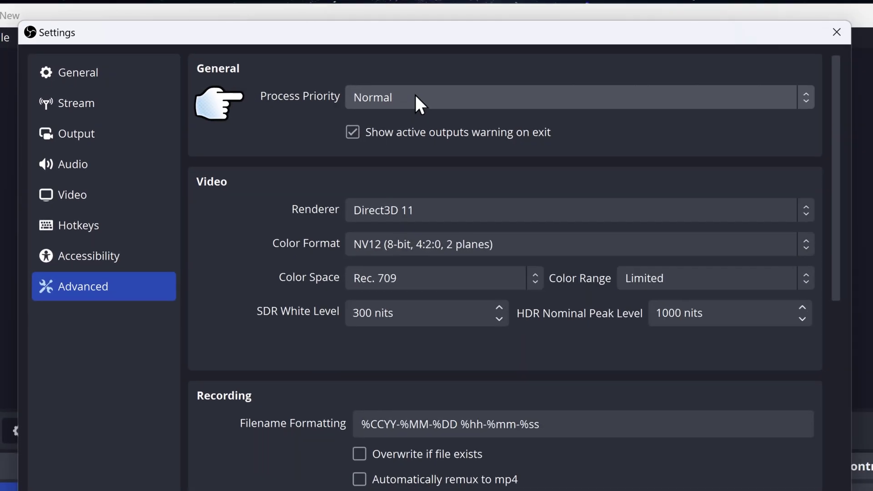
{"action": "left_click", "coordinate": [416, 96]}
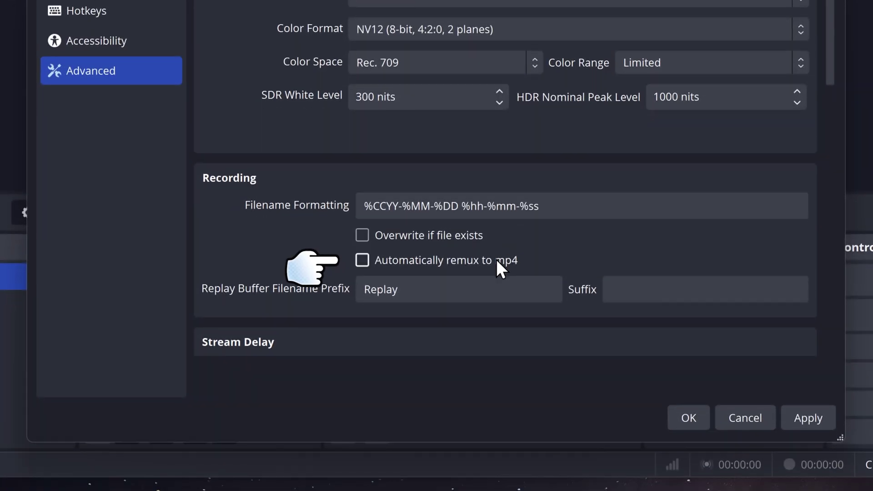
{"action": "left_click", "coordinate": [497, 261]}
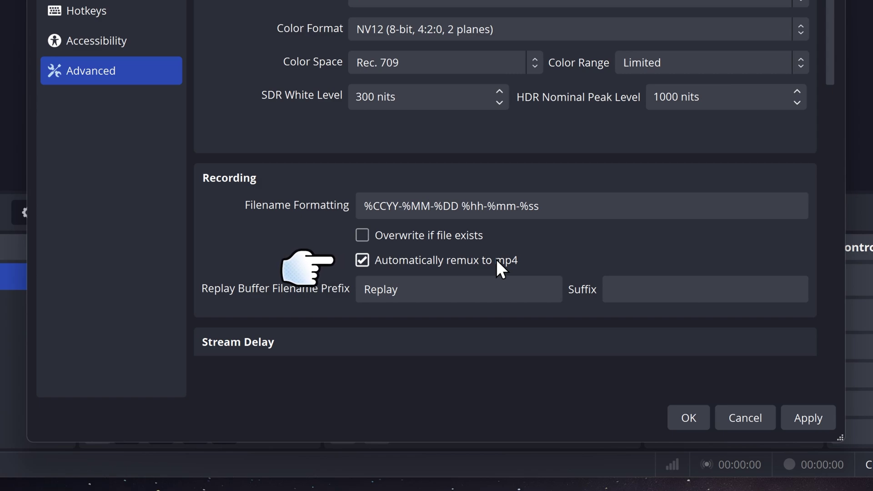
Save the settings, add a Game Capture source, and set its mode to Capture specific window.
{"action": "left_click", "coordinate": [700, 419]}
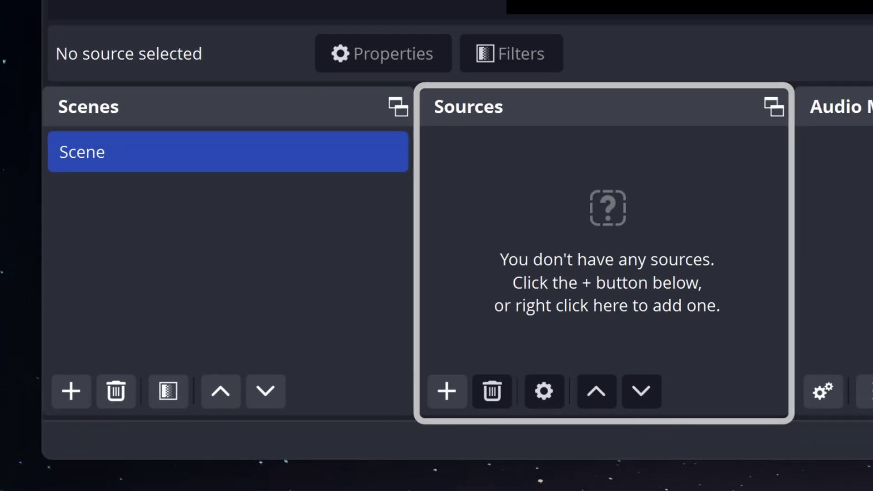
{"action": "left_click", "coordinate": [326, 419]}
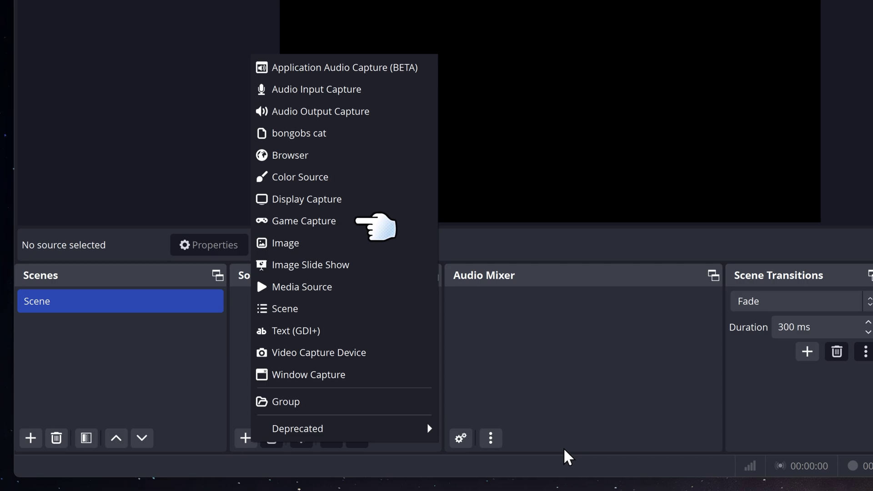
{"action": "left_click", "coordinate": [401, 222]}
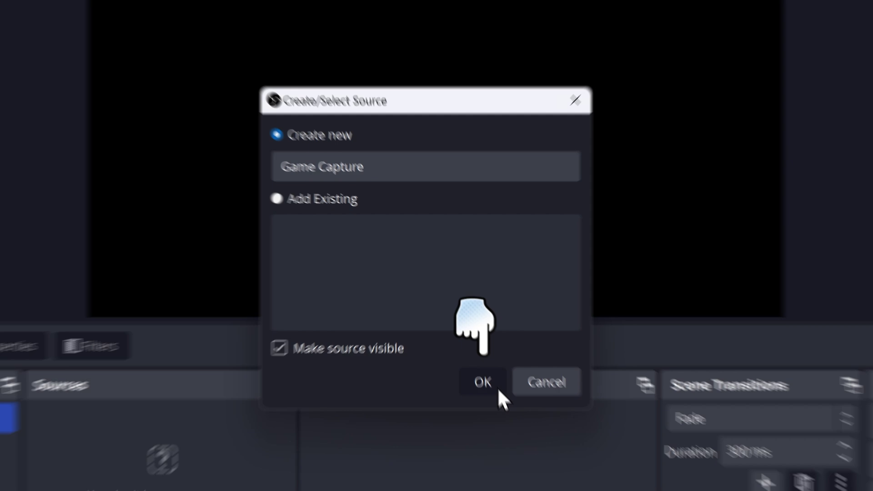
{"action": "left_click", "coordinate": [499, 390]}
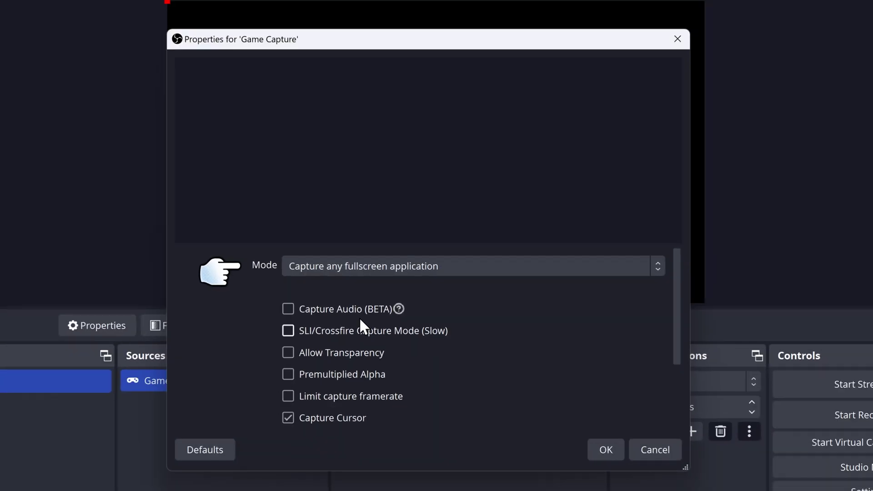
{"action": "left_click", "coordinate": [405, 267]}
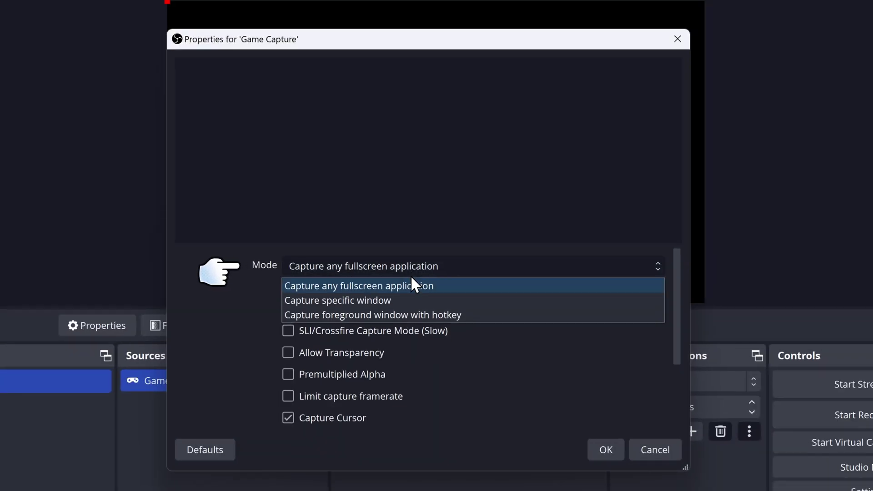
{"action": "left_click", "coordinate": [427, 298]}
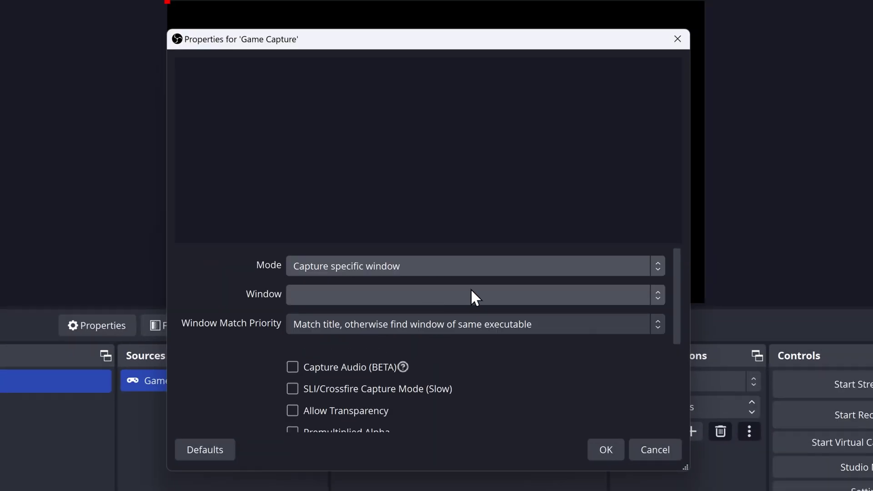
Point the Game Capture source at the [DOA6.exe]: DEAD OR ALIVE 6 window and confirm.
{"action": "left_click", "coordinate": [606, 450]}
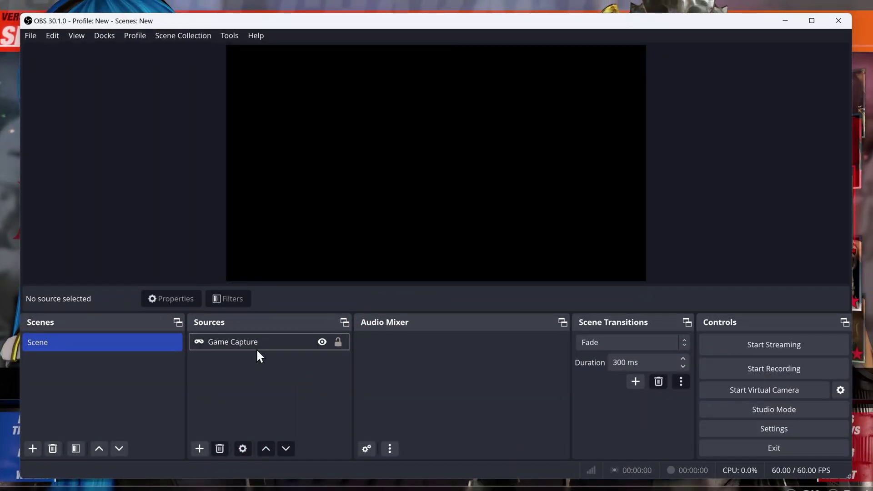
{"action": "left_click", "coordinate": [257, 349]}
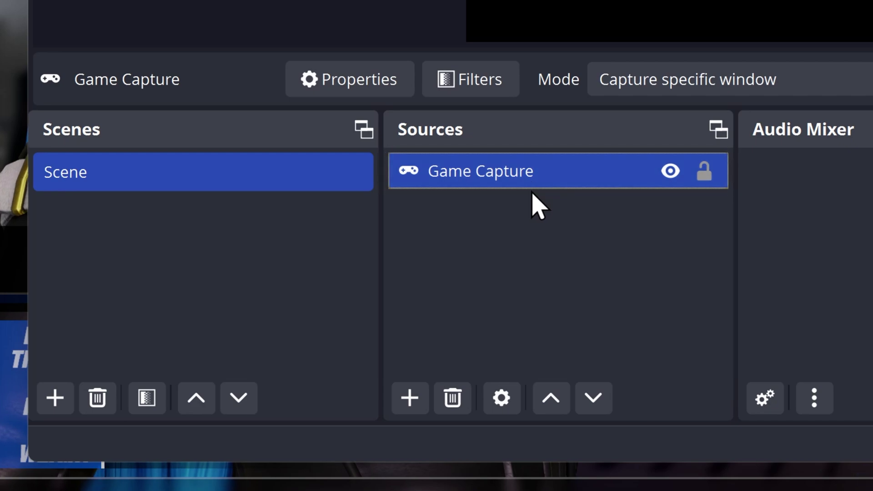
{"action": "left_click", "coordinate": [513, 404]}
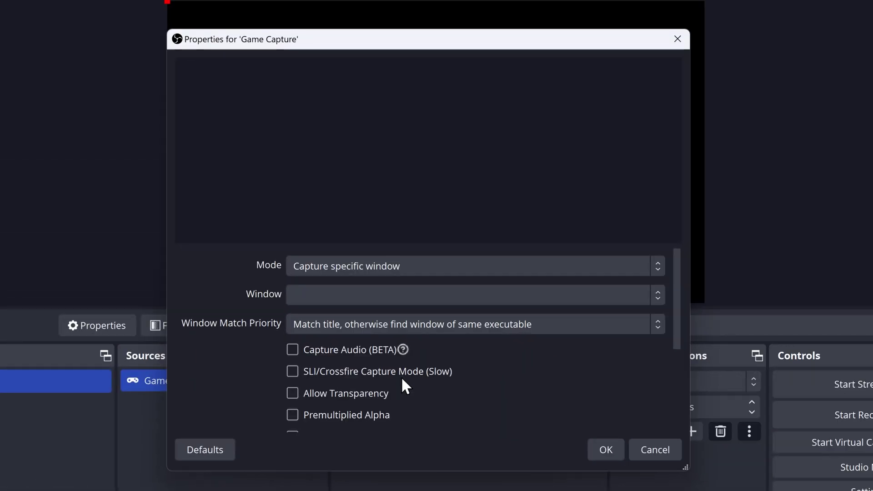
{"action": "left_click", "coordinate": [445, 296]}
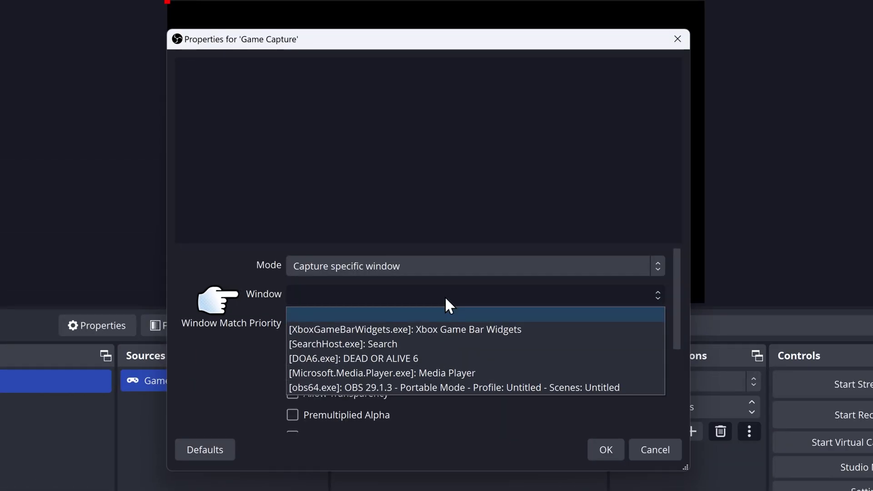
{"action": "left_click", "coordinate": [445, 353]}
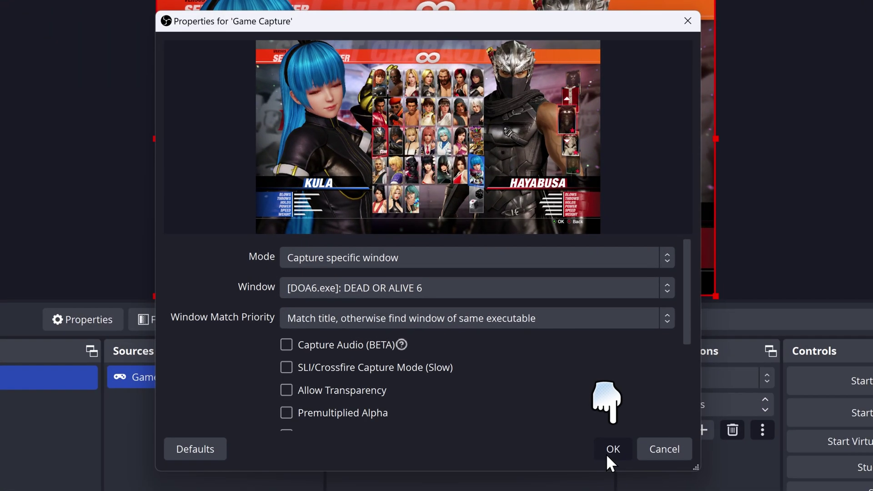
{"action": "left_click", "coordinate": [605, 448]}
{"action": "left_click", "coordinate": [758, 204]}
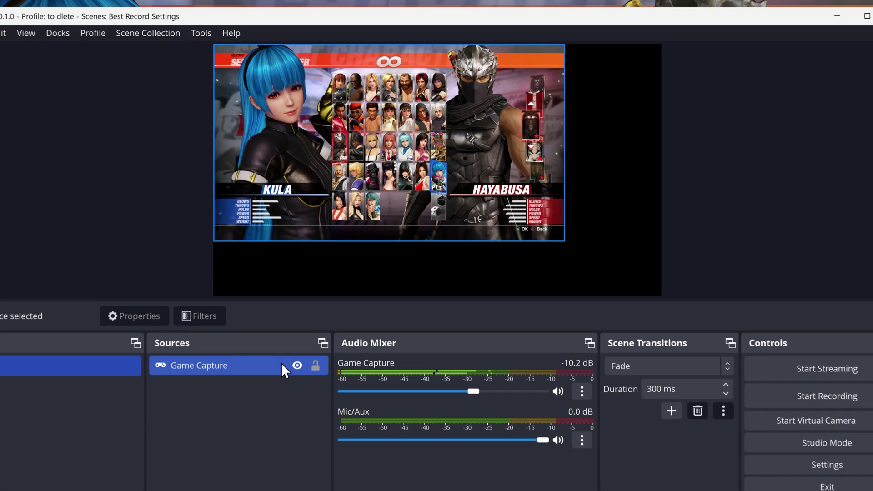
Apply Transform > Fit to screen to the Game Capture source so it fills the canvas.
{"action": "left_click", "coordinate": [257, 364]}
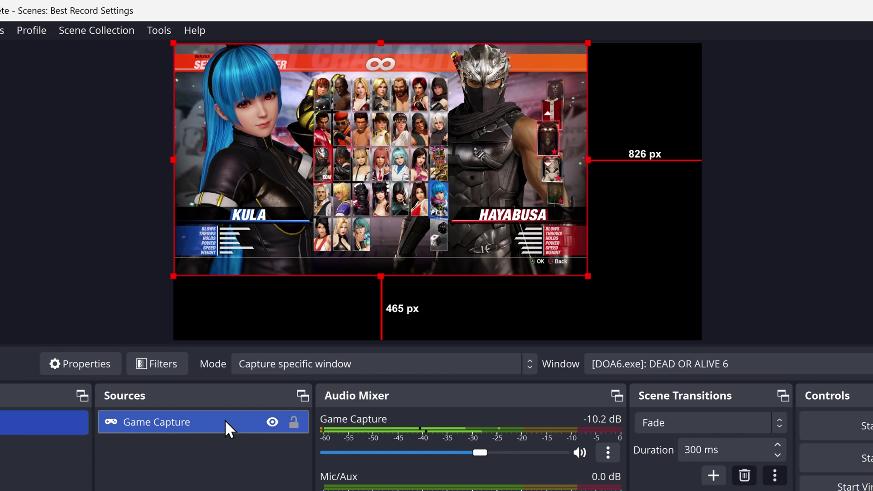
{"action": "left_click", "coordinate": [219, 429]}
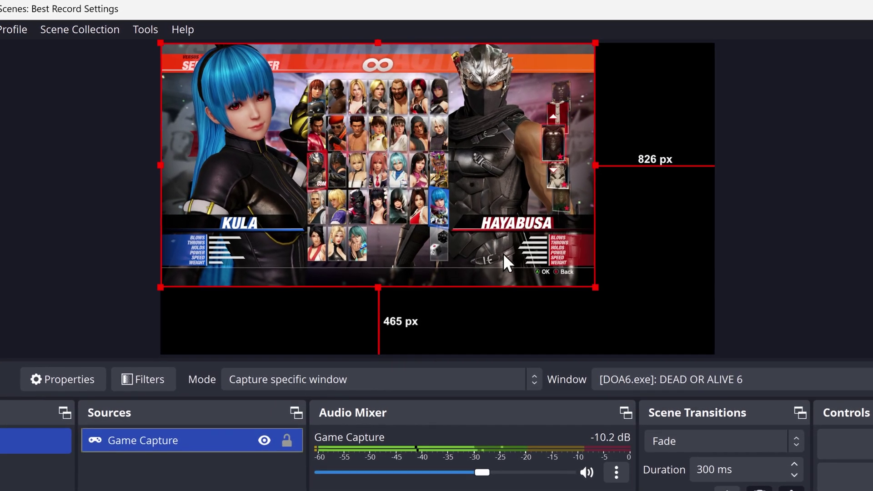
{"action": "right_click", "coordinate": [538, 225]}
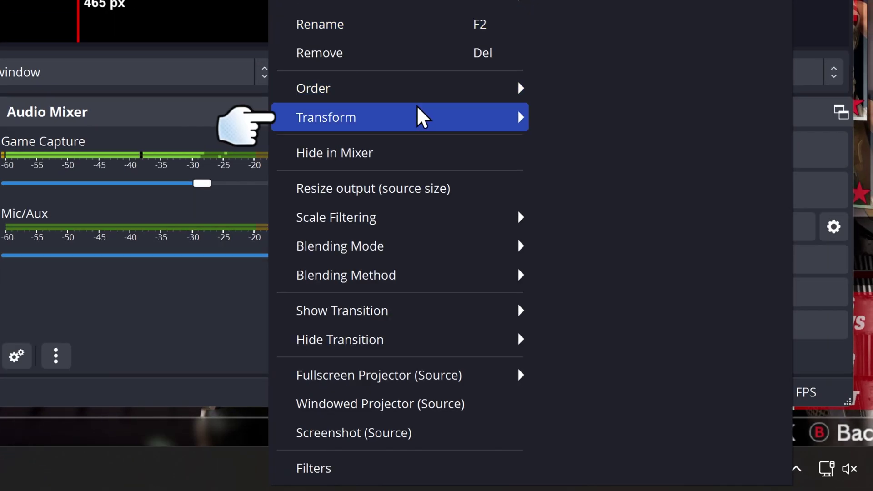
{"action": "mouse_move", "coordinate": [430, 122]}
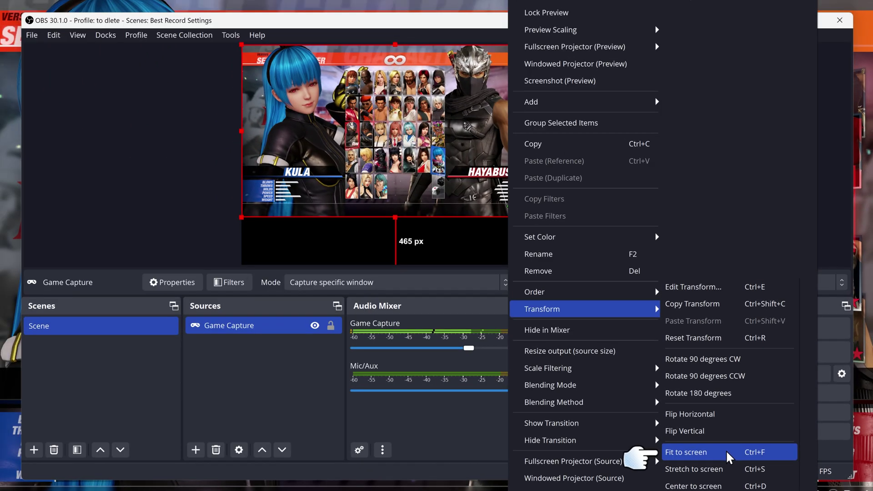
{"action": "left_click", "coordinate": [695, 418]}
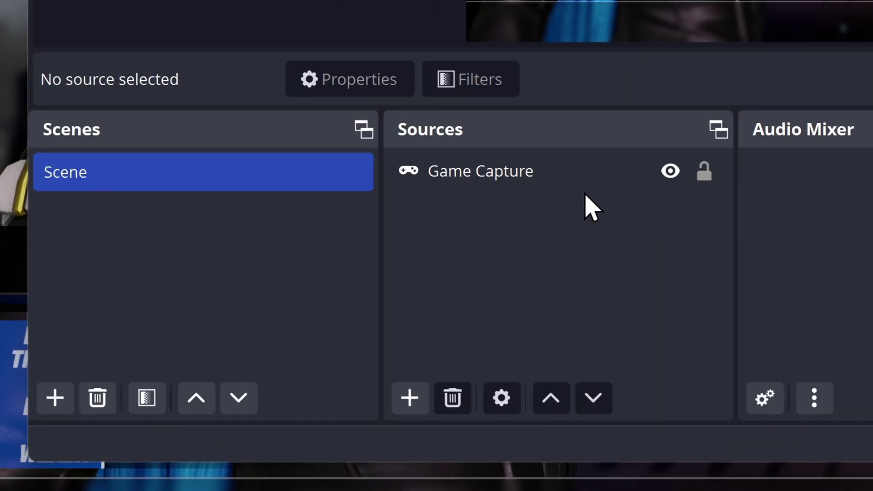
Enable Capture Audio (BETA) in the Game Capture properties and confirm.
{"action": "left_click", "coordinate": [568, 178]}
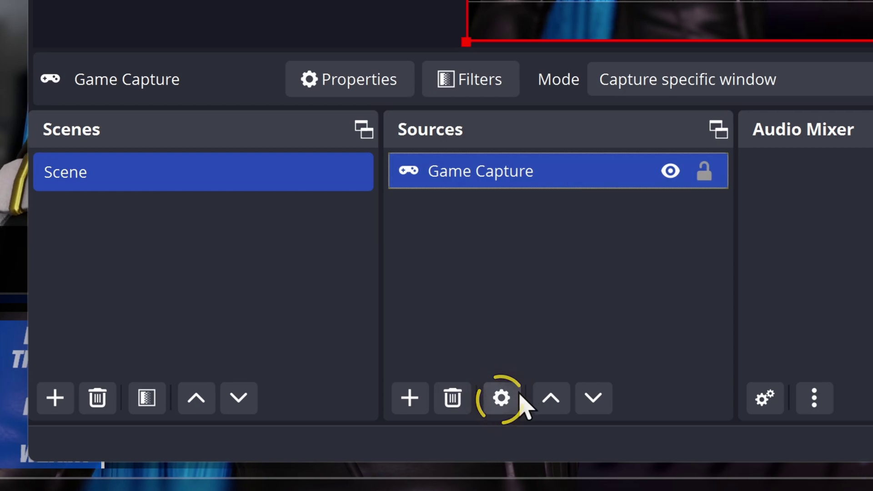
{"action": "left_click", "coordinate": [502, 398]}
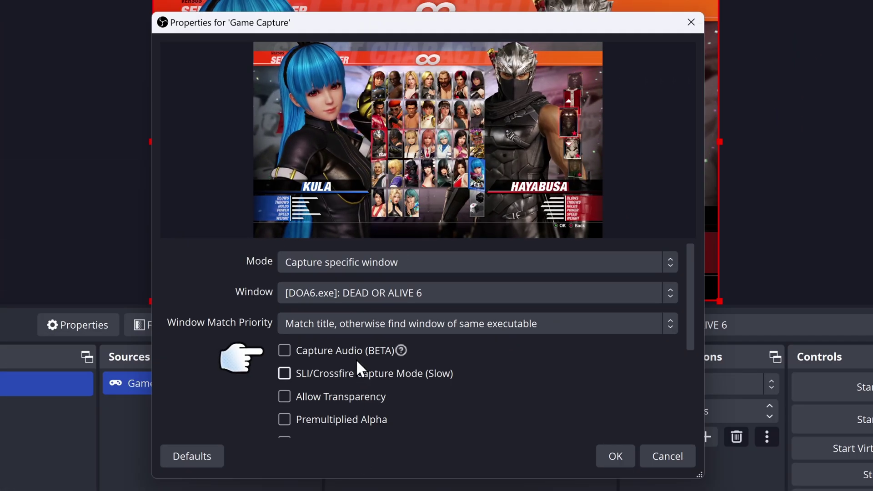
{"action": "left_click", "coordinate": [350, 353]}
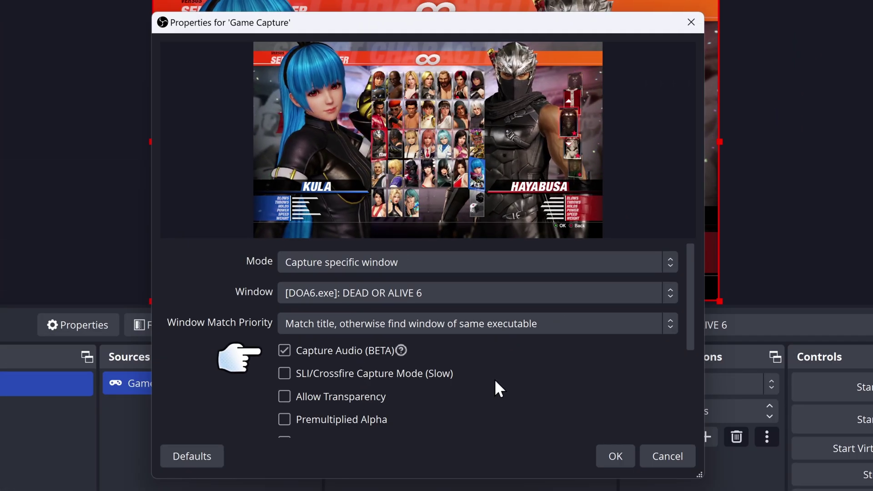
{"action": "left_click", "coordinate": [615, 457]}
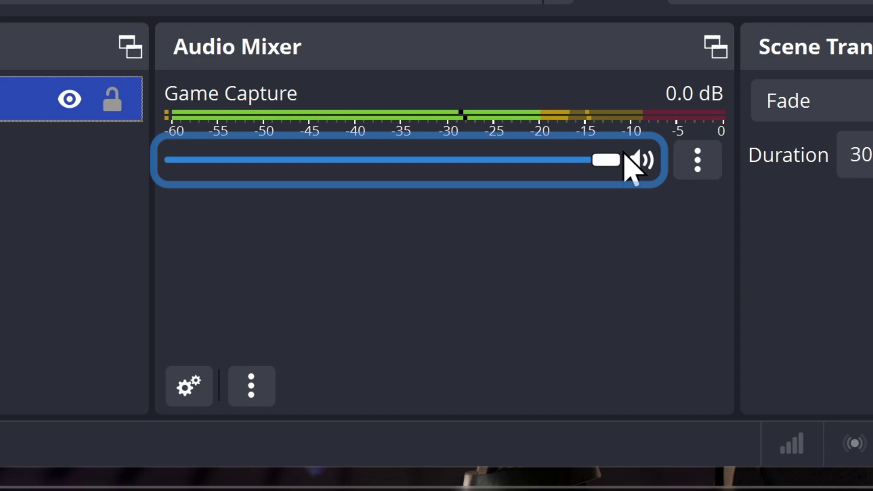
Drag the Game Capture mixer slider down to -10.2 dB.
{"action": "scroll", "coordinate": [592, 162], "scroll_direction": "down", "scroll_amount": 2}
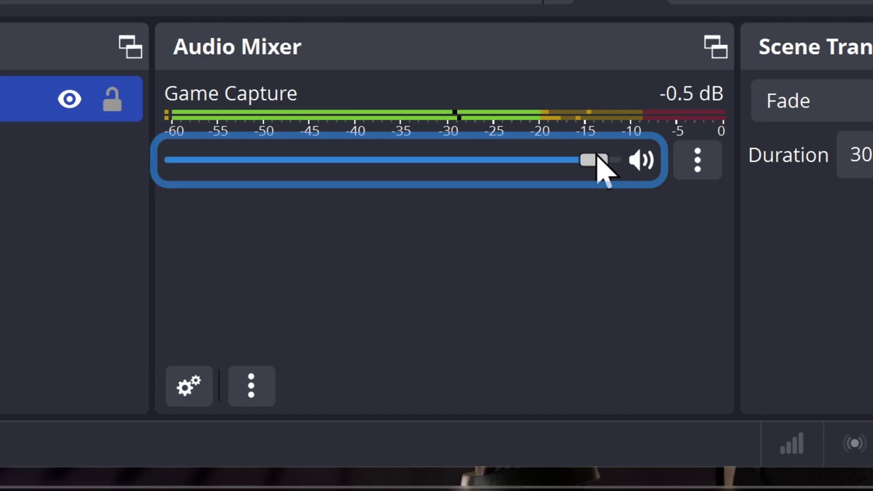
{"action": "left_click_drag", "start_coordinate": [585, 159], "coordinate": [450, 175]}
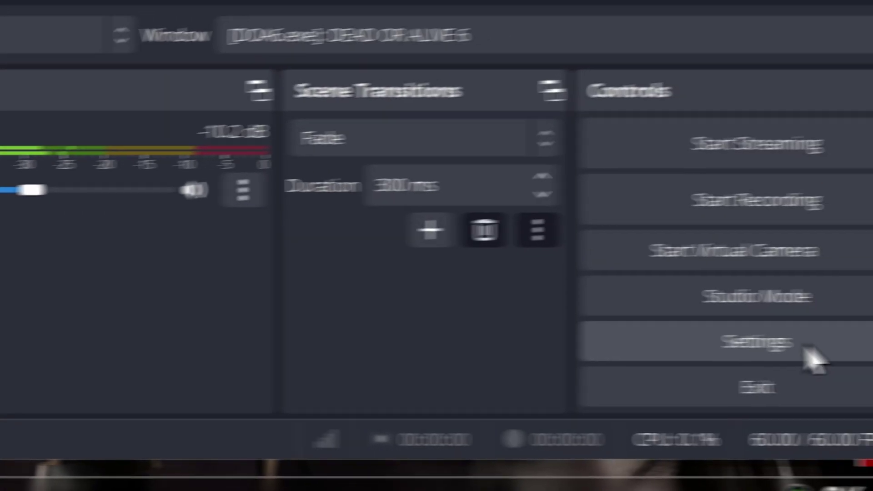
In Audio settings, choose the fifine Microphone as the Mic/Auxiliary Audio device.
{"action": "left_click", "coordinate": [809, 357]}
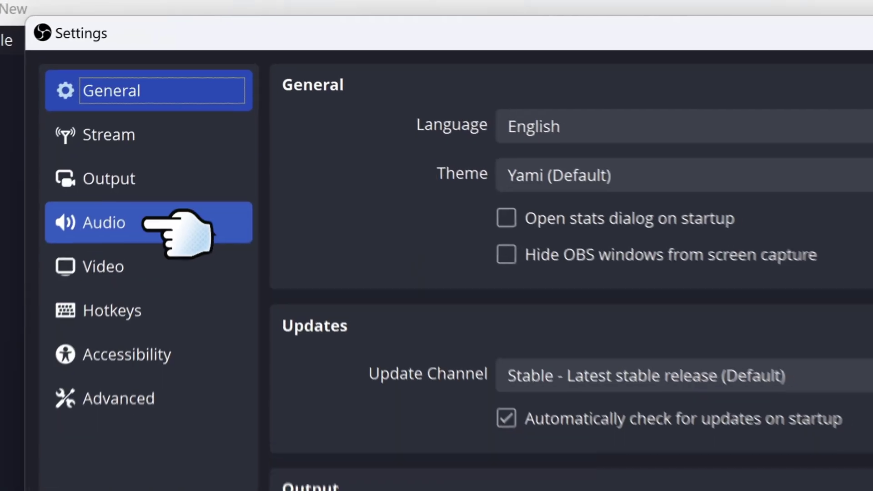
{"action": "left_click", "coordinate": [91, 70]}
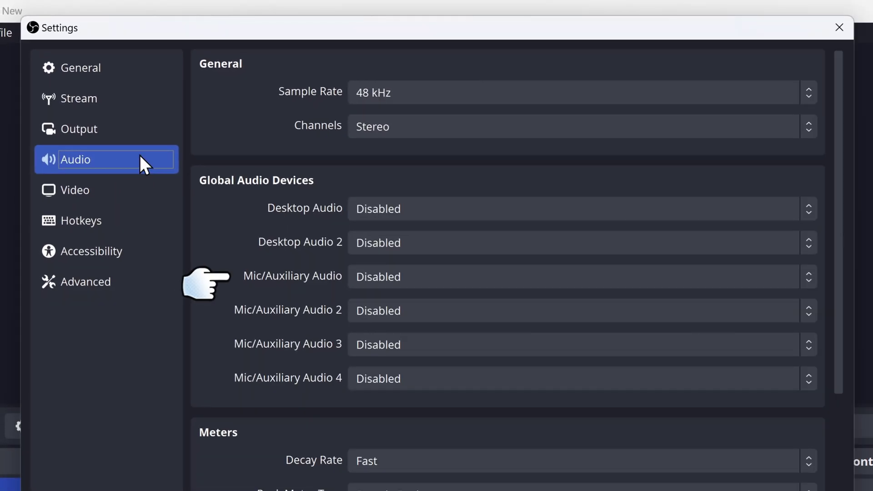
{"action": "left_click", "coordinate": [483, 276]}
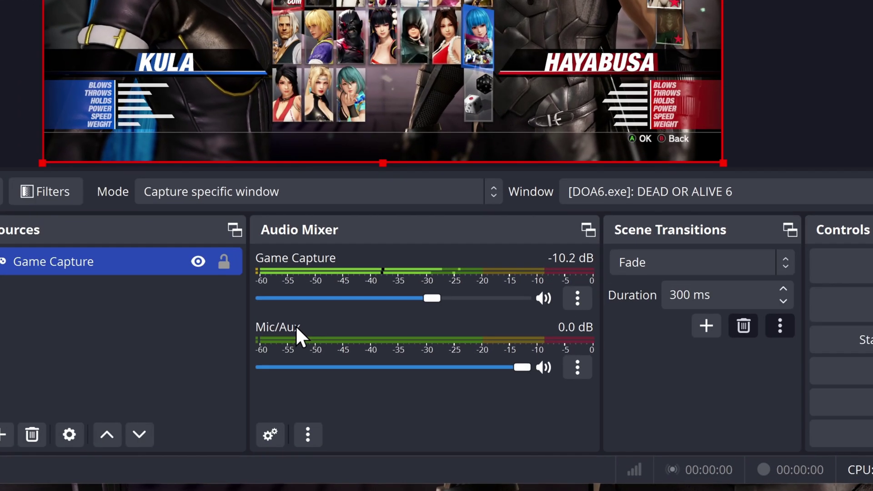
Rename the Mic/Aux source in the Audio Mixer to 'Fifine K688 Mic'.
{"action": "right_click", "coordinate": [382, 381]}
{"action": "left_click", "coordinate": [387, 131]}
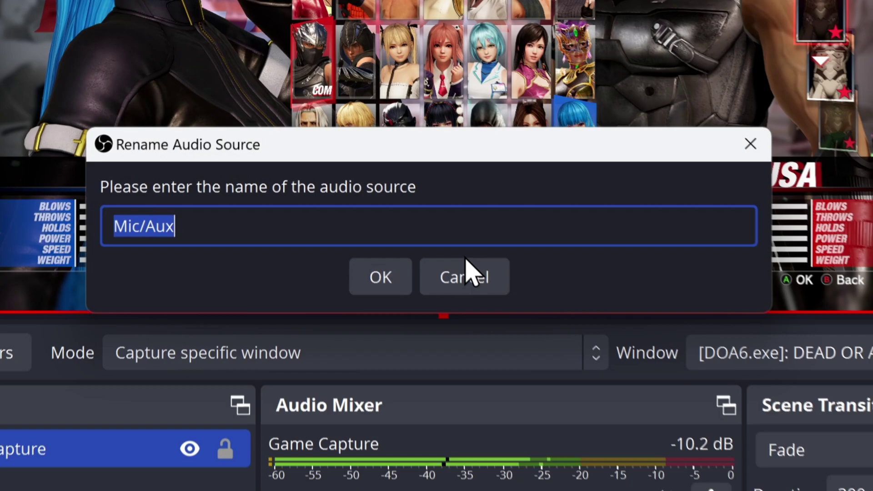
{"action": "type", "text": "Fifine K688 Mic"}
{"action": "left_click", "coordinate": [390, 286]}
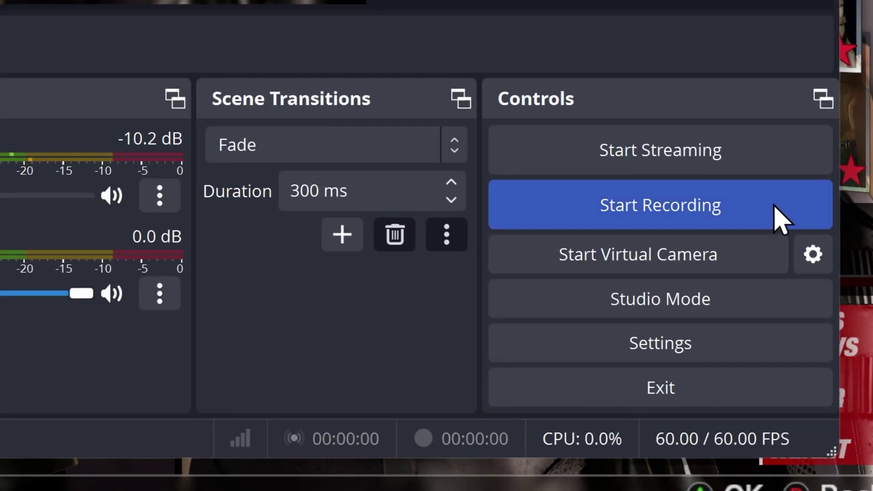
Record a short gameplay clip, then return to OBS to locate the recording.
{"action": "left_click", "coordinate": [775, 206]}
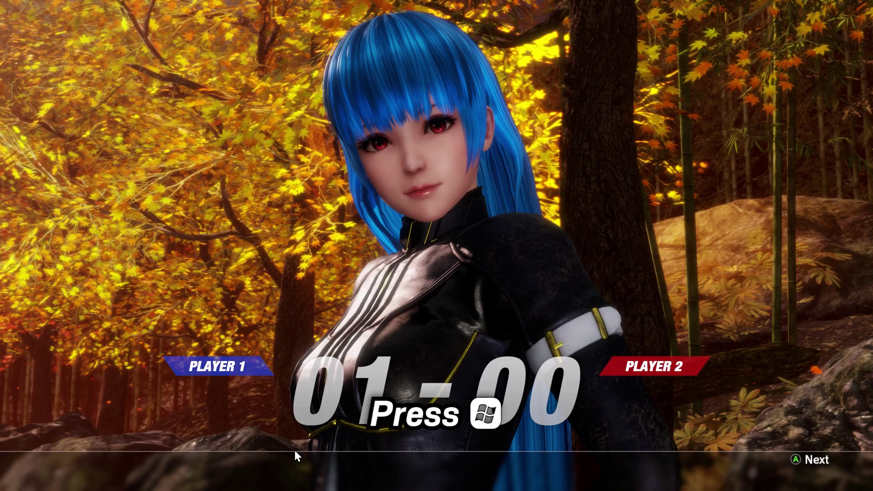
{"action": "key", "text": "super"}
{"action": "left_click", "coordinate": [381, 467]}
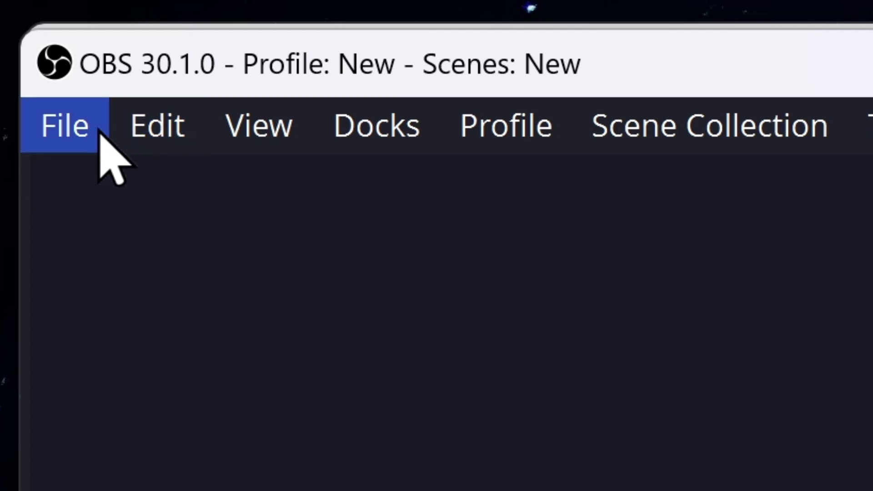
{"action": "left_click", "coordinate": [37, 36]}
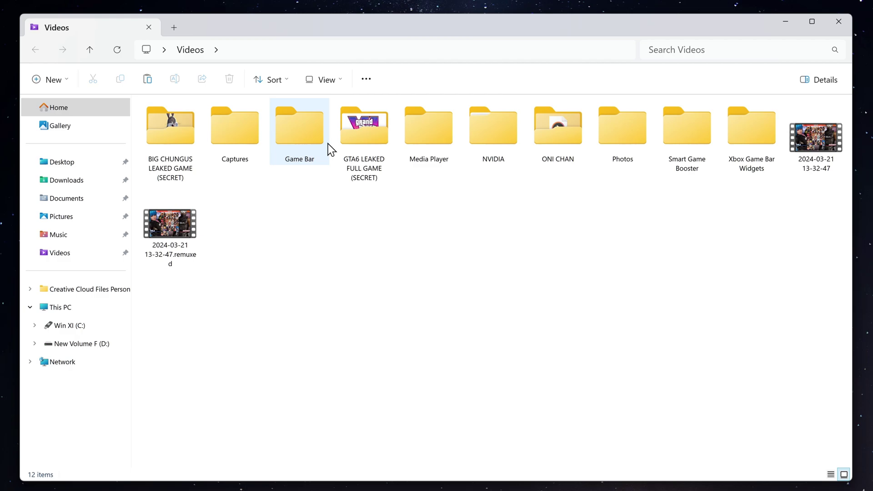
{"action": "left_click", "coordinate": [812, 168]}
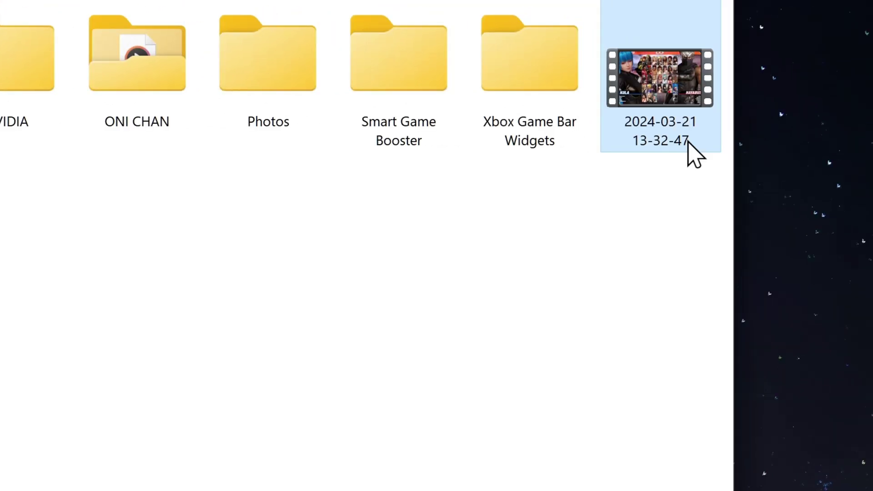
{"action": "right_click", "coordinate": [688, 146]}
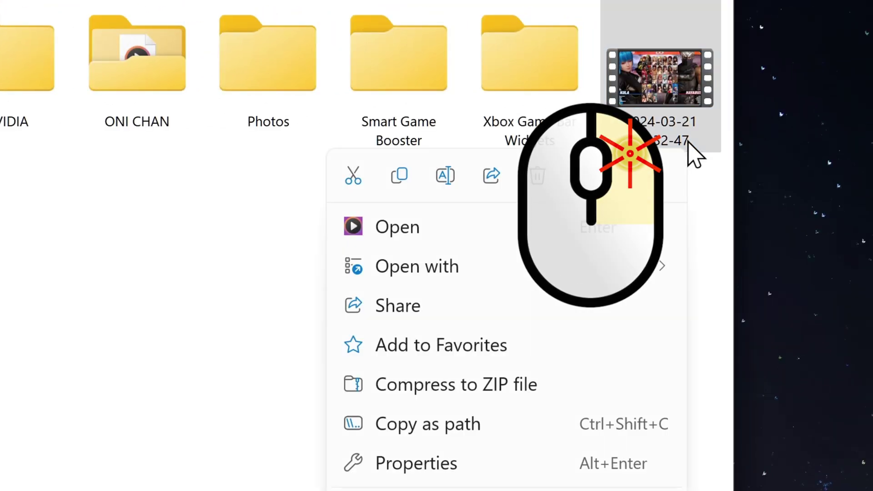
{"action": "left_click", "coordinate": [545, 177]}
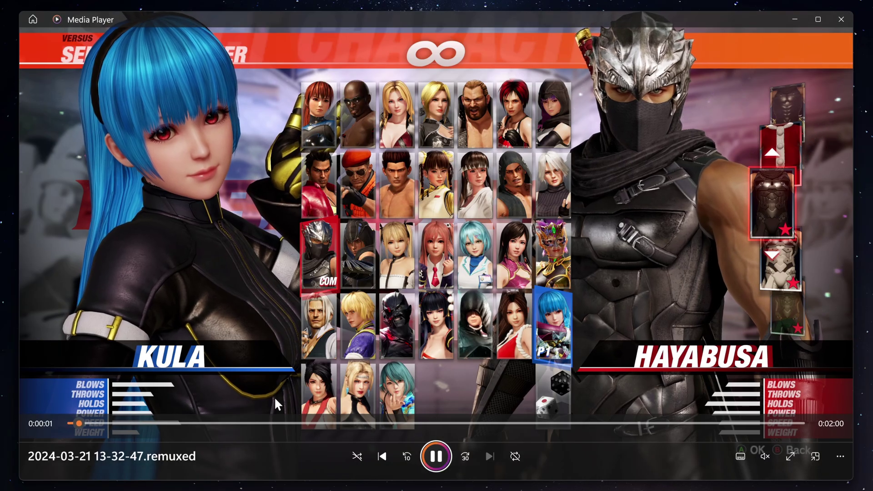
Seek the remuxed clip to 0:01:37 to show Kula's WINNER screen.
{"action": "left_click", "coordinate": [648, 423]}
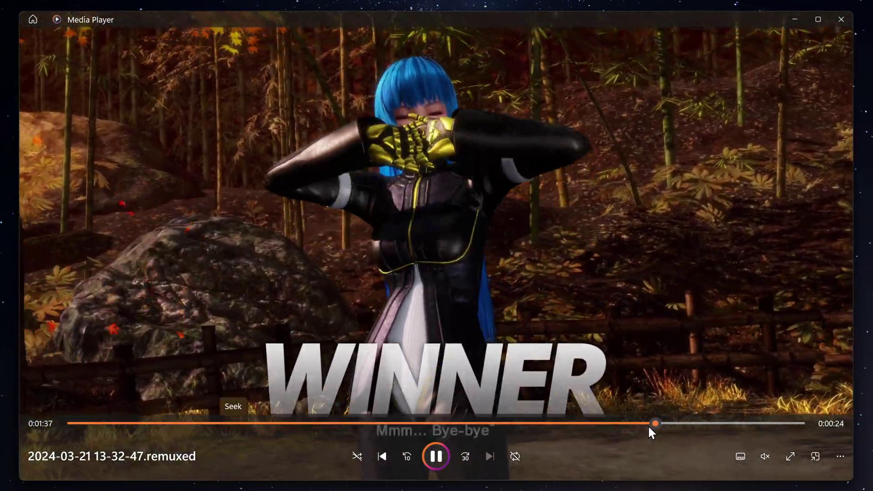